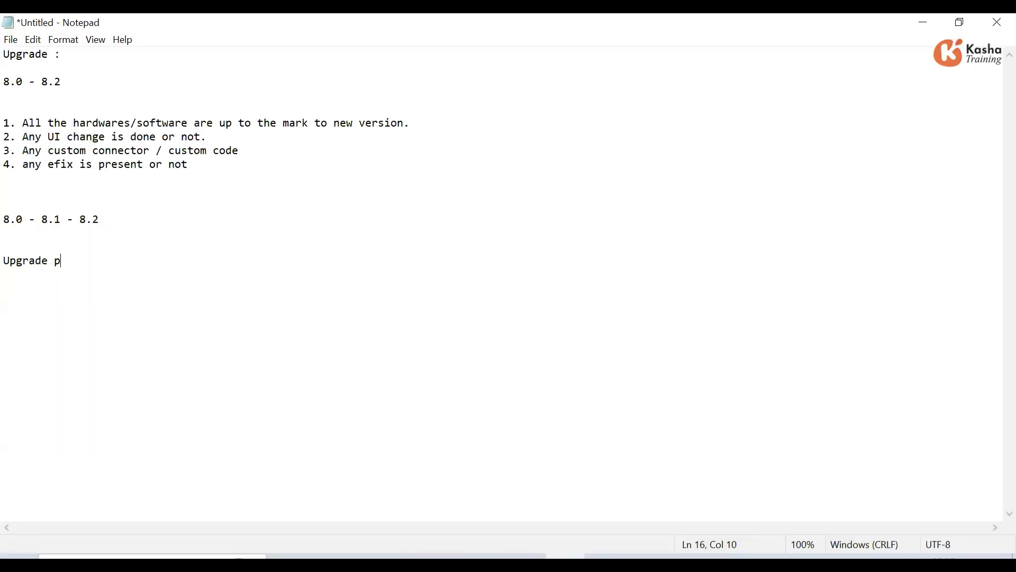
- List the upgrade steps: stop the application server, full database backup, application server backup
text(rocess)
key(BackSpace)
text(:)
key(Return)
key(Return)
text(1. Stop the app)
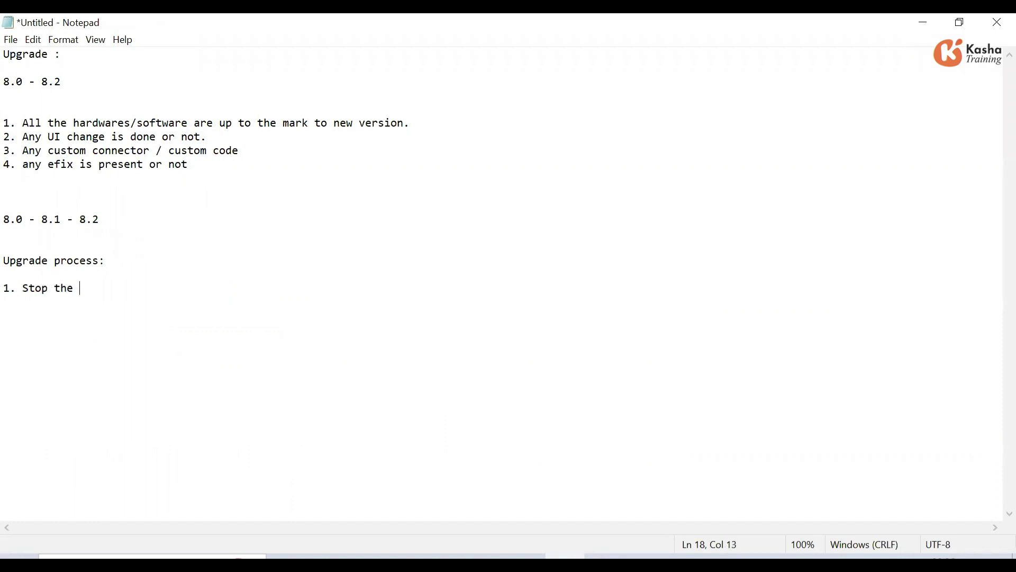
text(lication server )
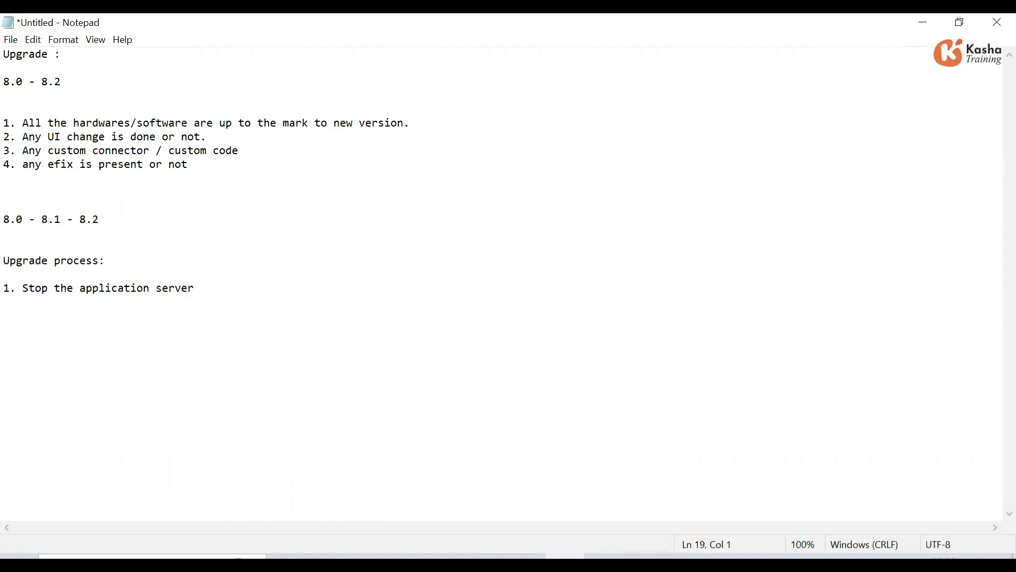
text(2. Need to full backup )
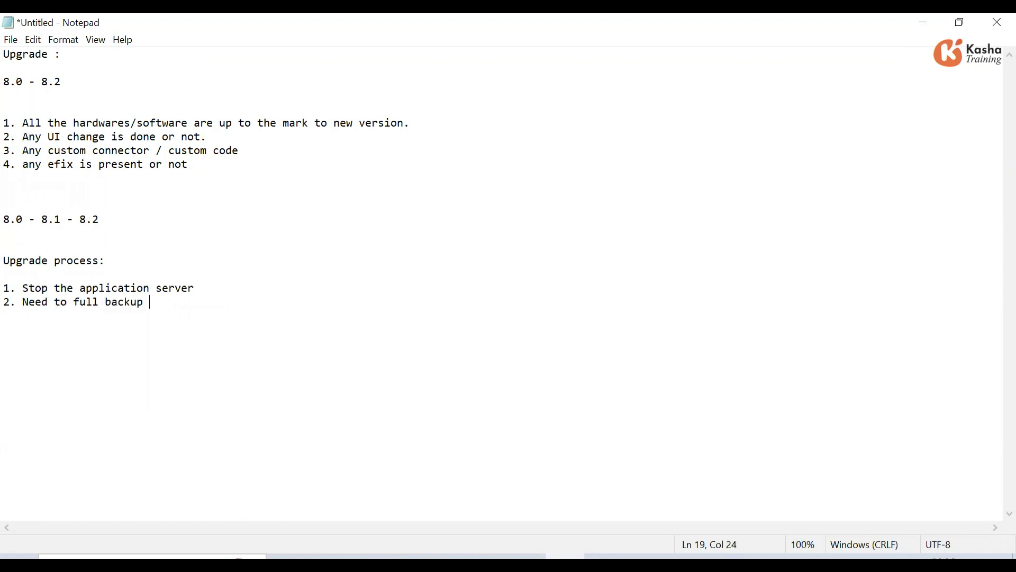
text(of database)
key(Return)
text(3. )
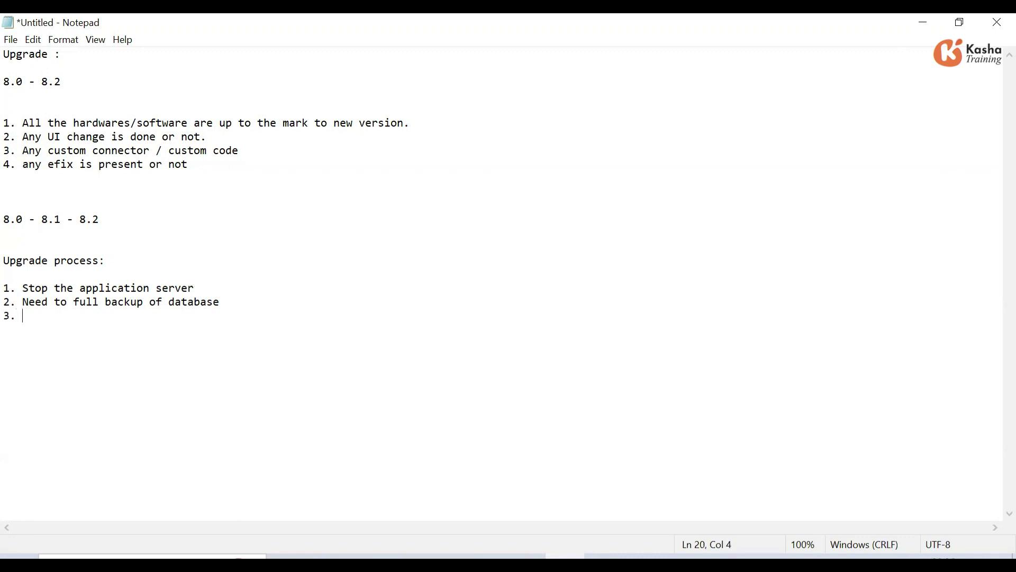
text(Need to take applica)
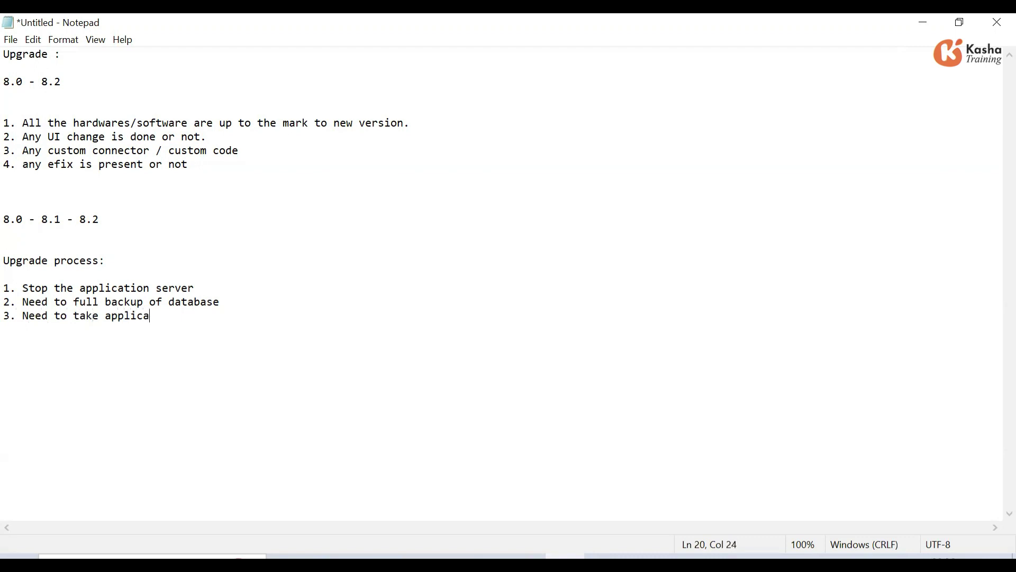
text(tion server backup)
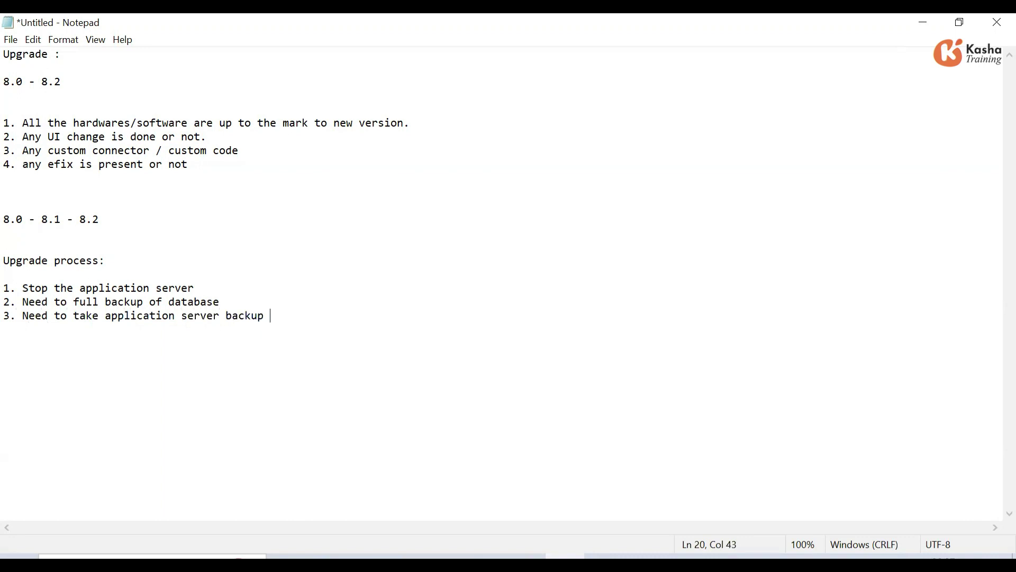
text(/)
- Browse to C:\Program Files\Apache Software Foundation\Tomcat 9.0\webapps to check the identityiq folder
click(328, 555)
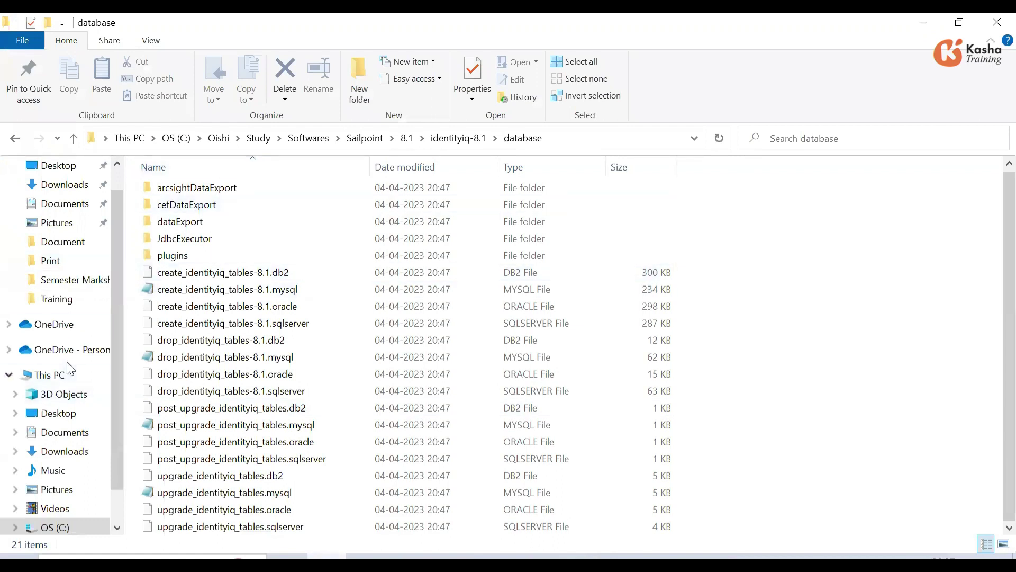
click(60, 383)
click(225, 297)
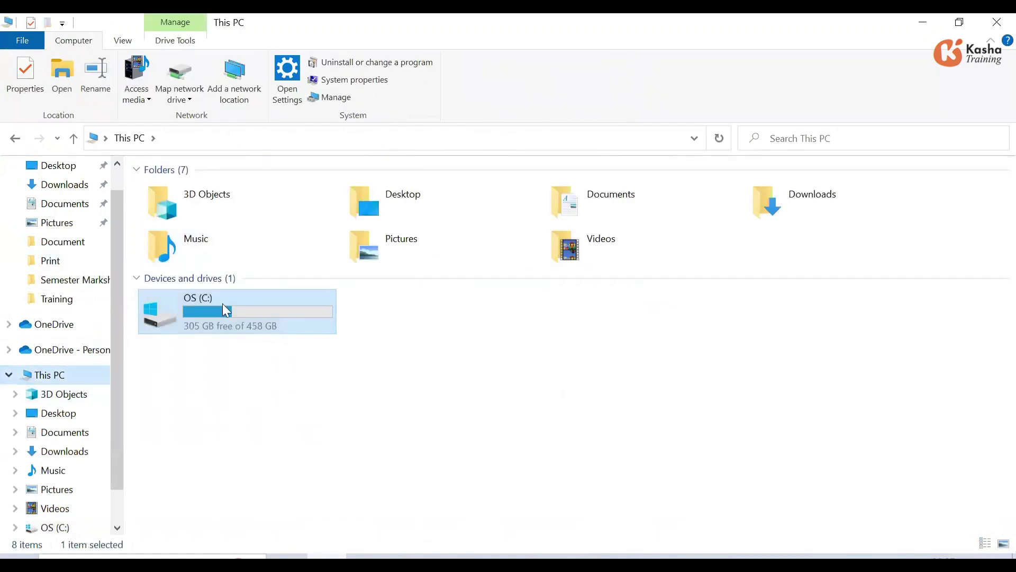
double_click(223, 303)
double_click(191, 326)
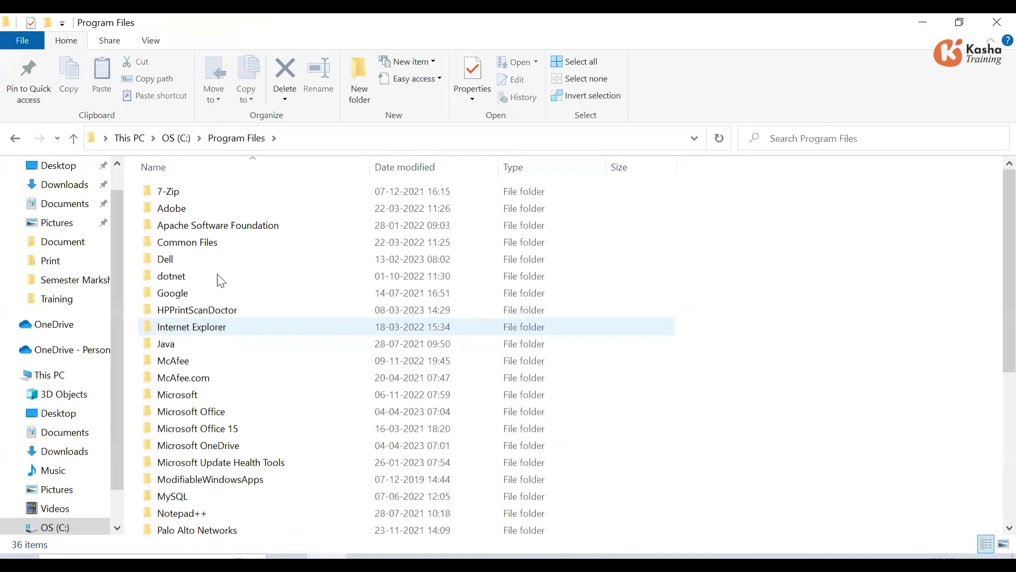
double_click(237, 227)
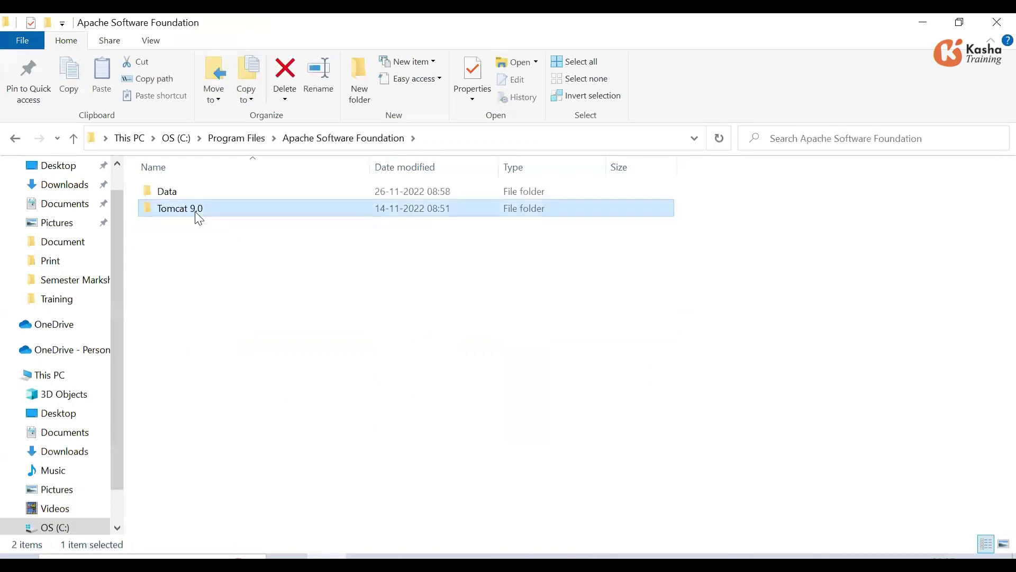
double_click(195, 211)
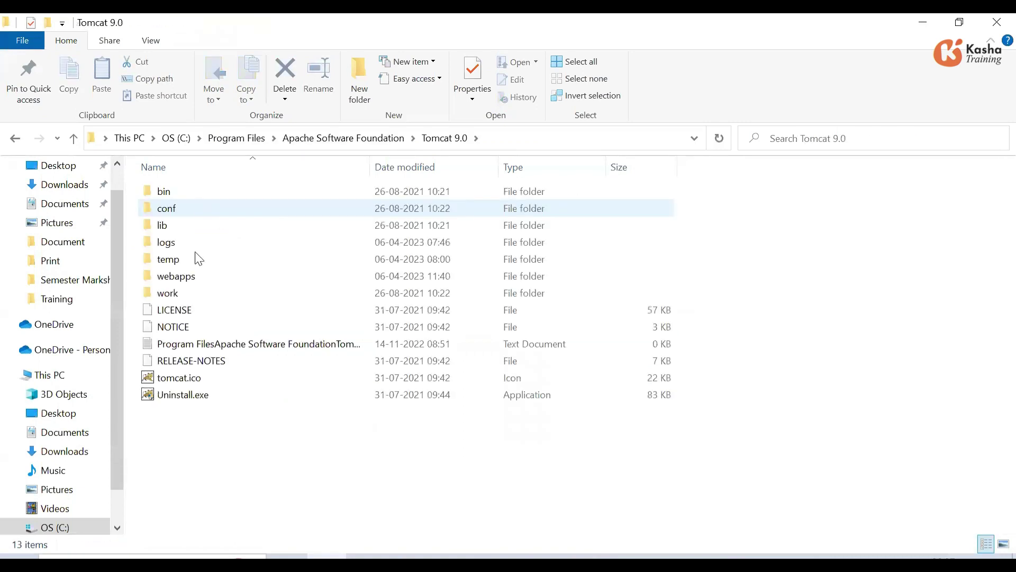
double_click(177, 277)
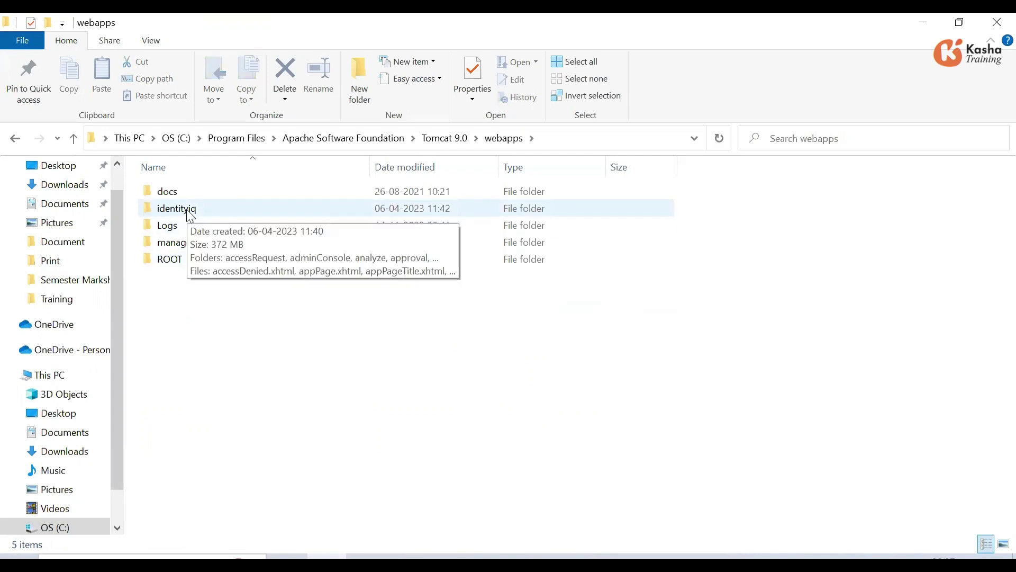
key(alt+Tab)
- Append 'identity file backup' to step 3 and start a numbered step 4
text(iden)
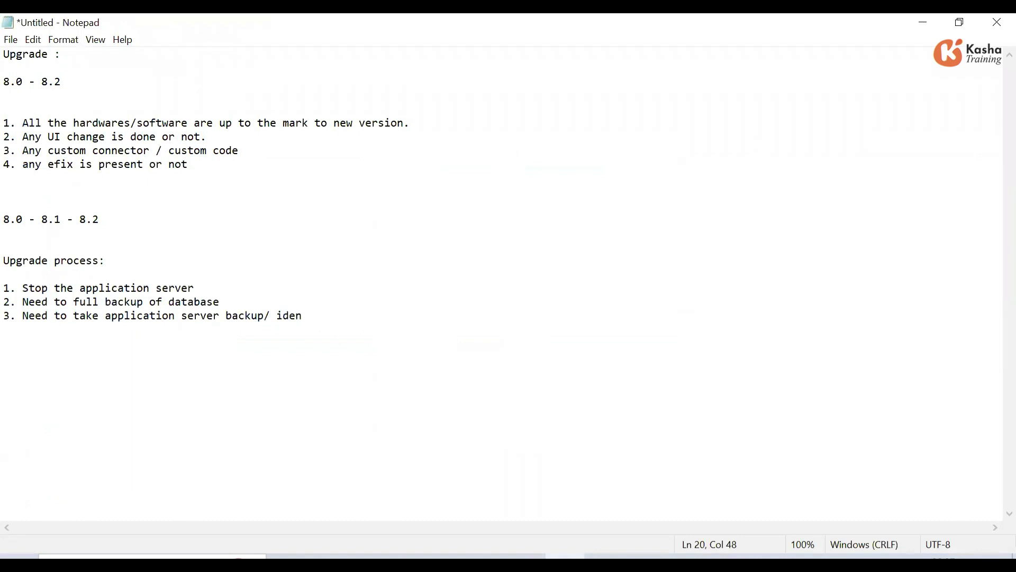
text(tity file backup)
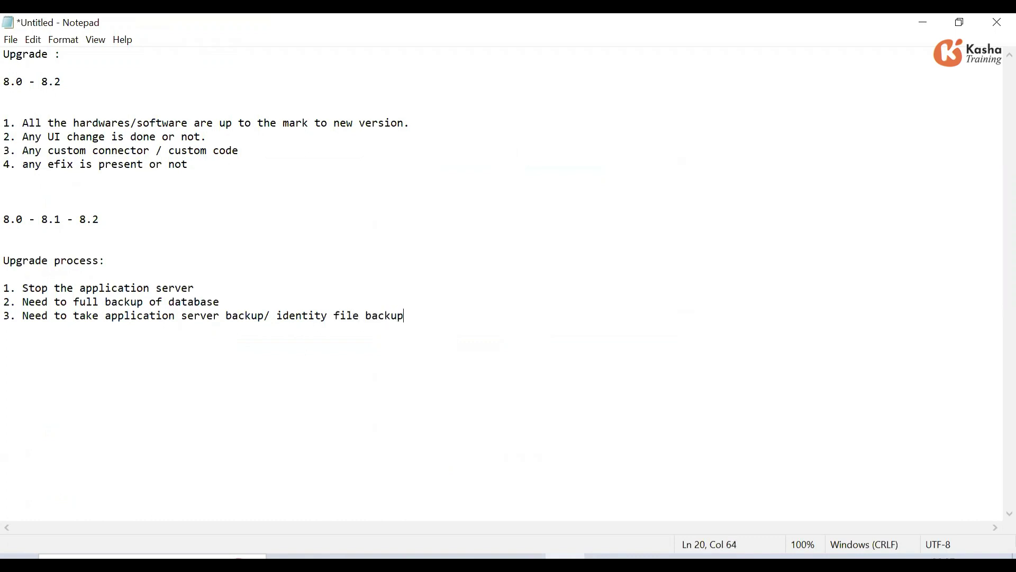
key(Return)
text(4.)
key(alt+Tab)
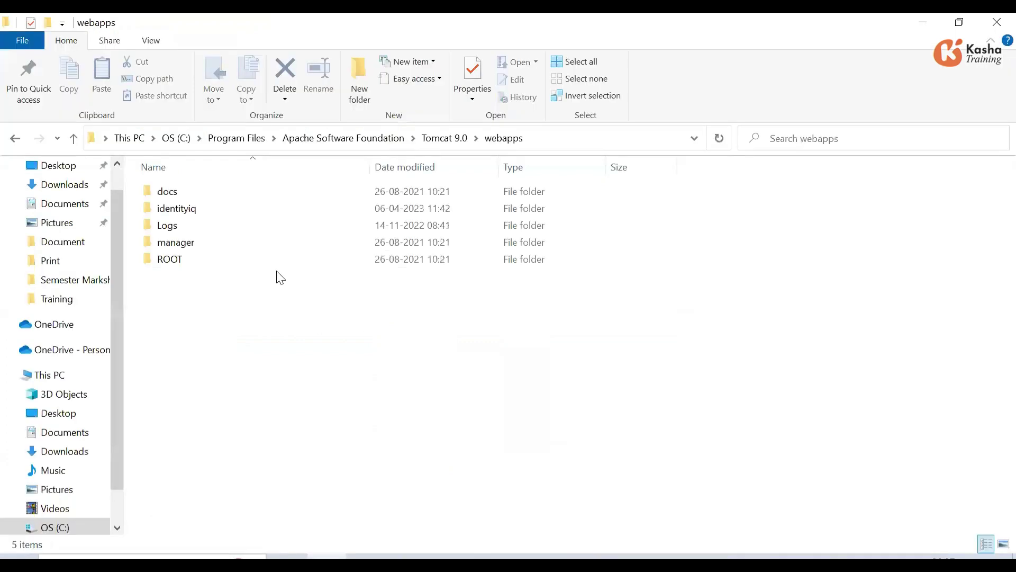
- Delete the deployed identityiq folder from Tomcat 9.0's webapps folder
click(179, 212)
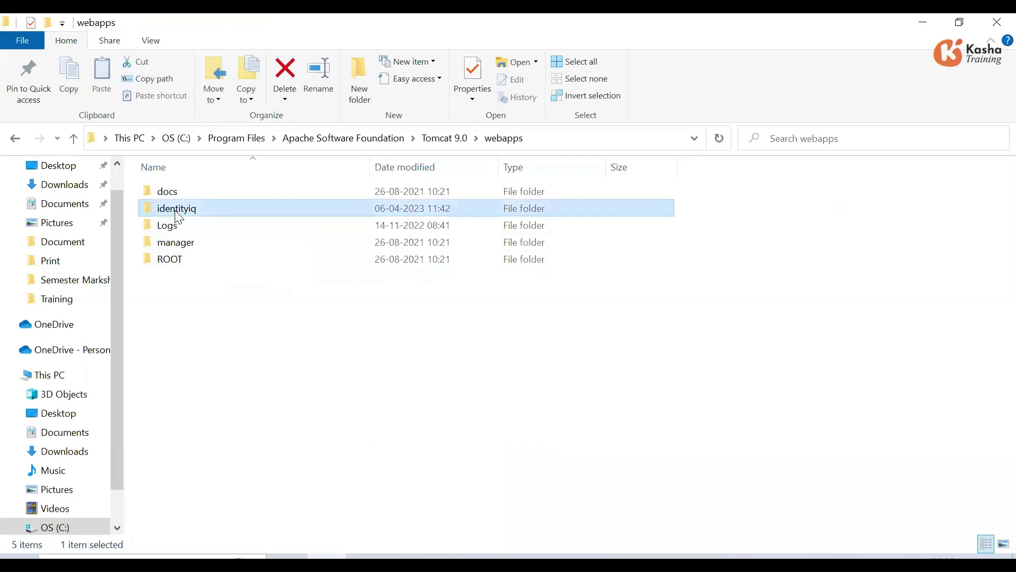
right_click(177, 213)
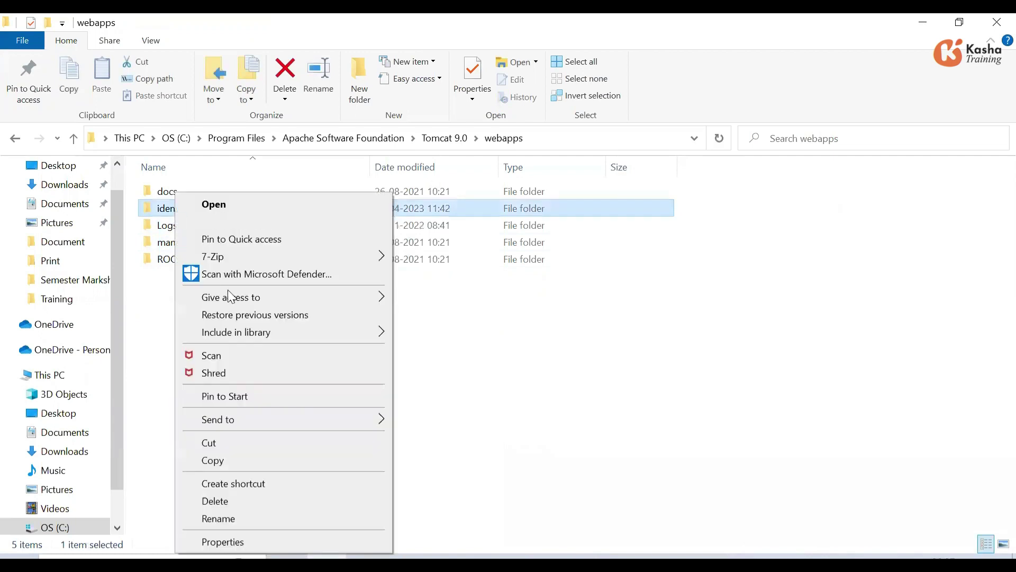
click(254, 503)
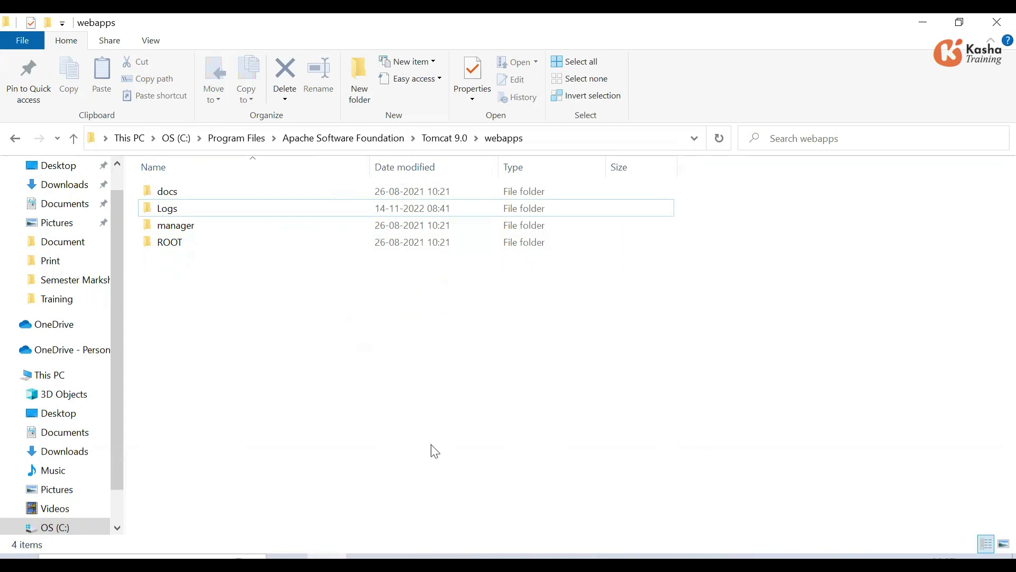
key(alt+Tab)
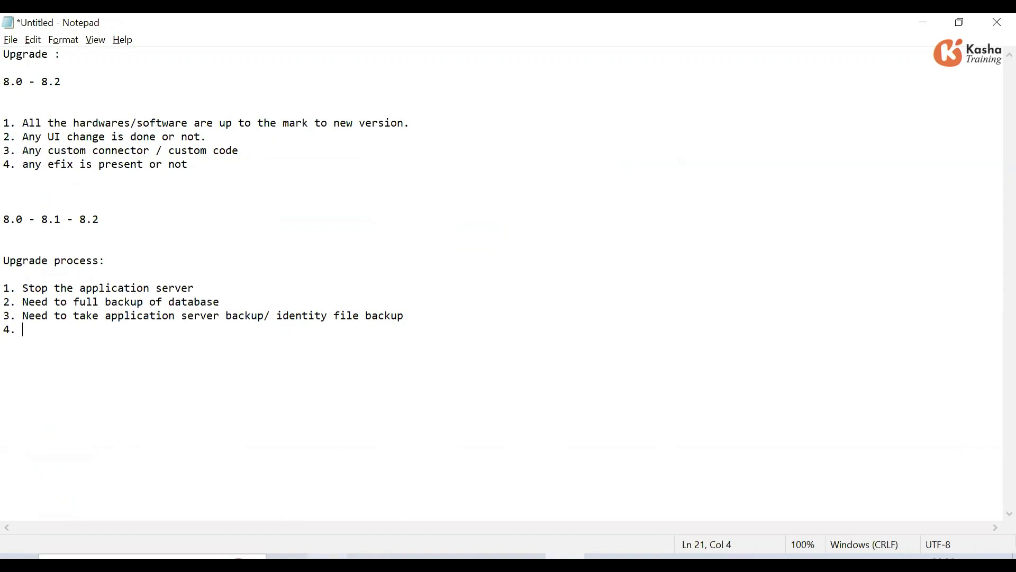
- Open the C: drive in File Explorer through Windows Search
click(327, 556)
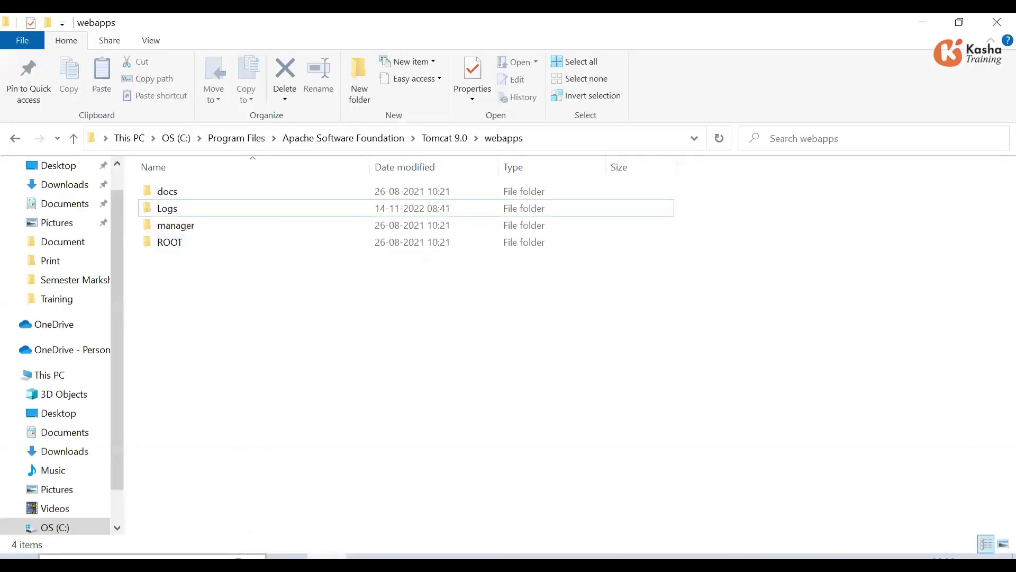
key(super)
text(C:)
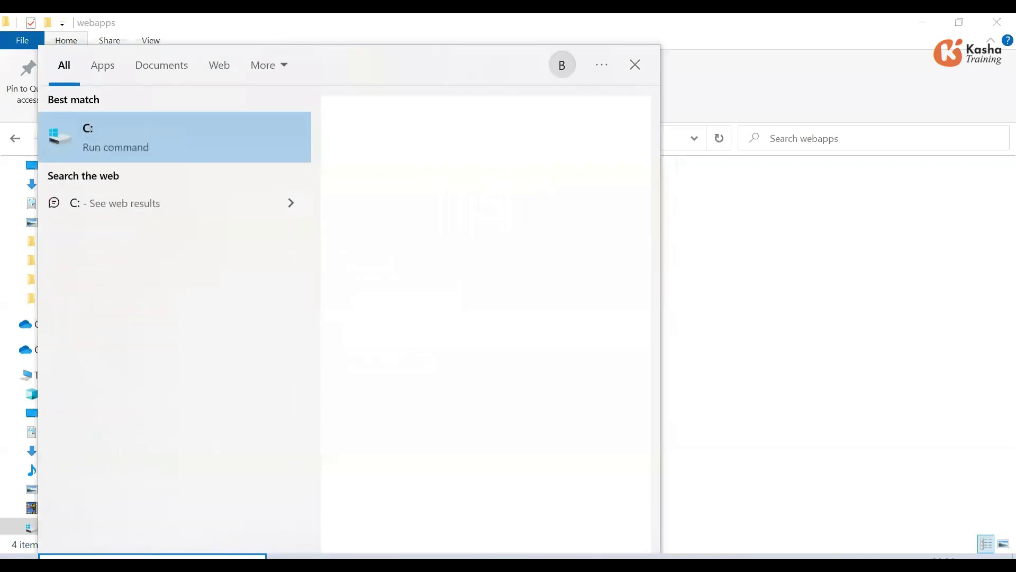
key(Return)
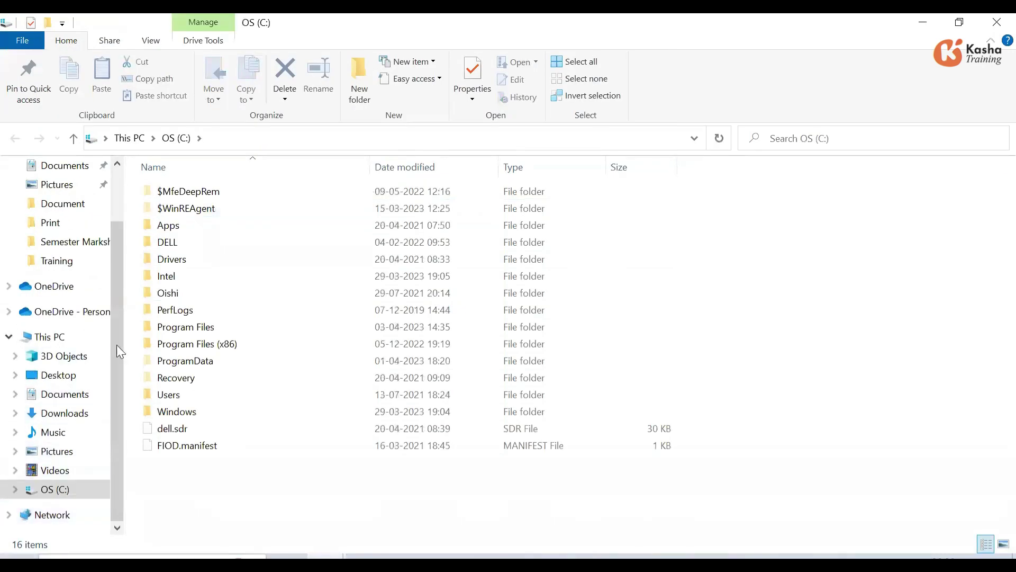
- Delete the old identityiq-8.2 folder from Study\Softwares\Sailpoint\Upgrade, keeping identityiq-8.2.zip
click(58, 262)
click(262, 139)
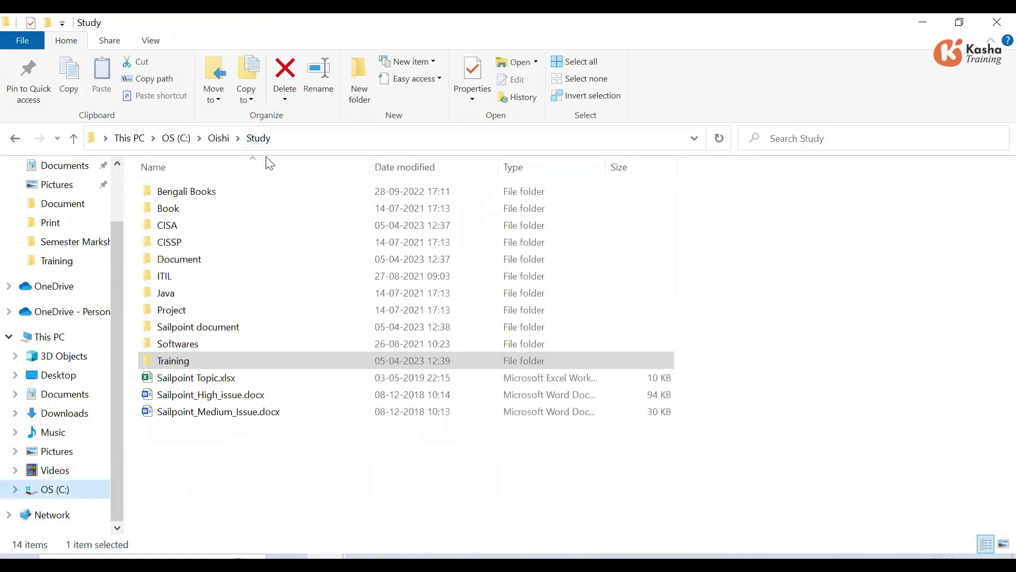
double_click(191, 347)
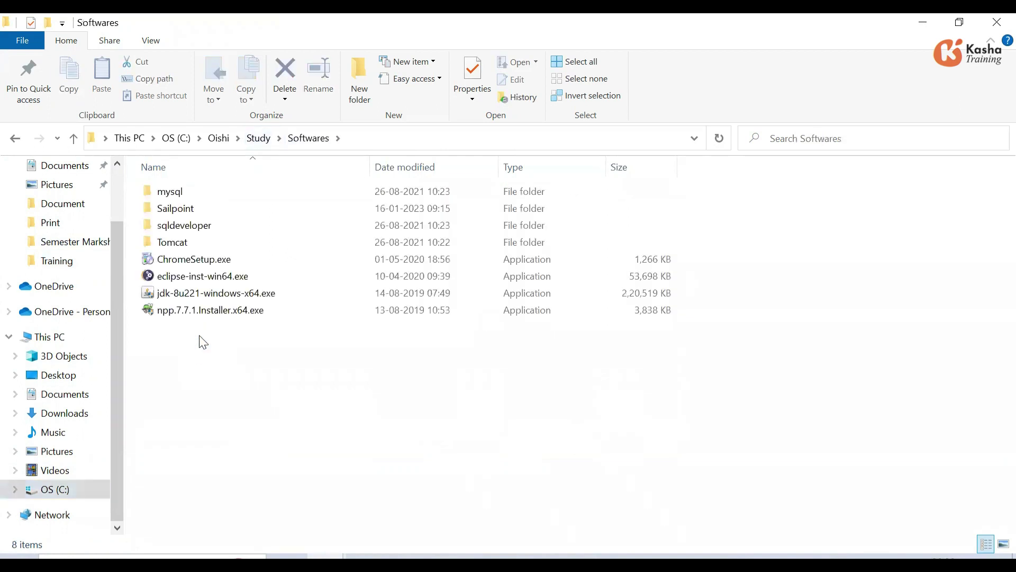
double_click(196, 206)
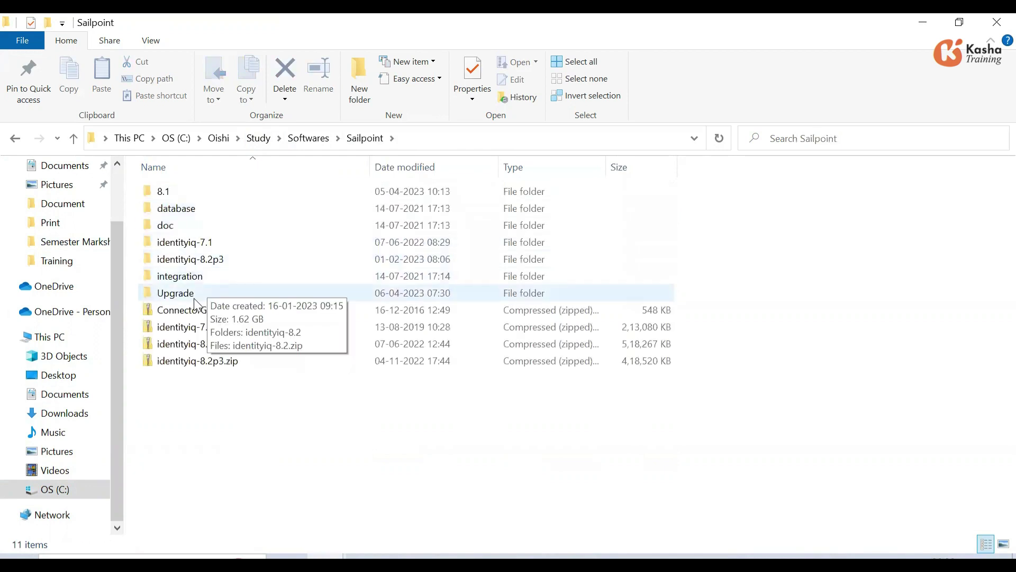
double_click(195, 294)
click(203, 192)
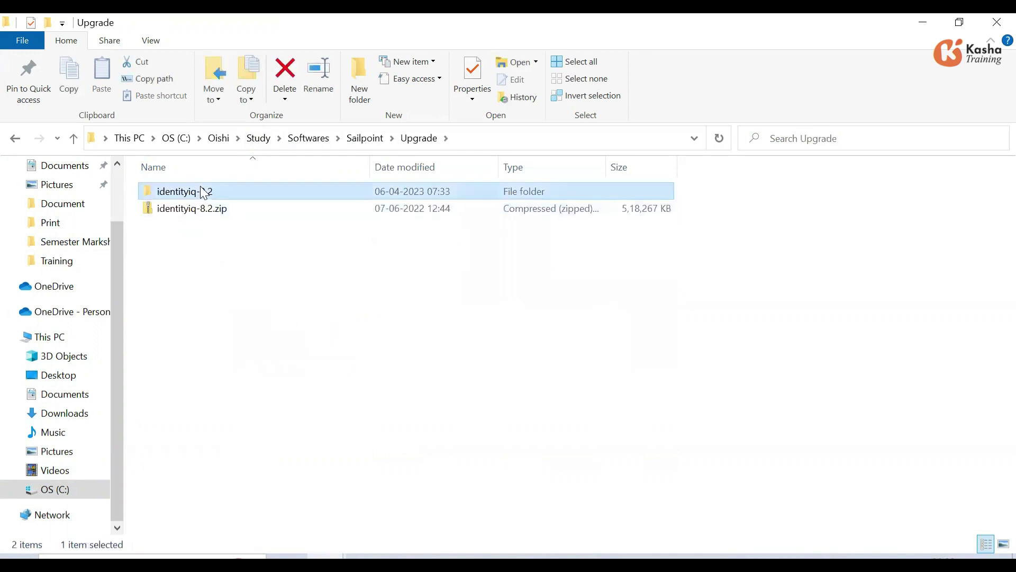
key(Delete)
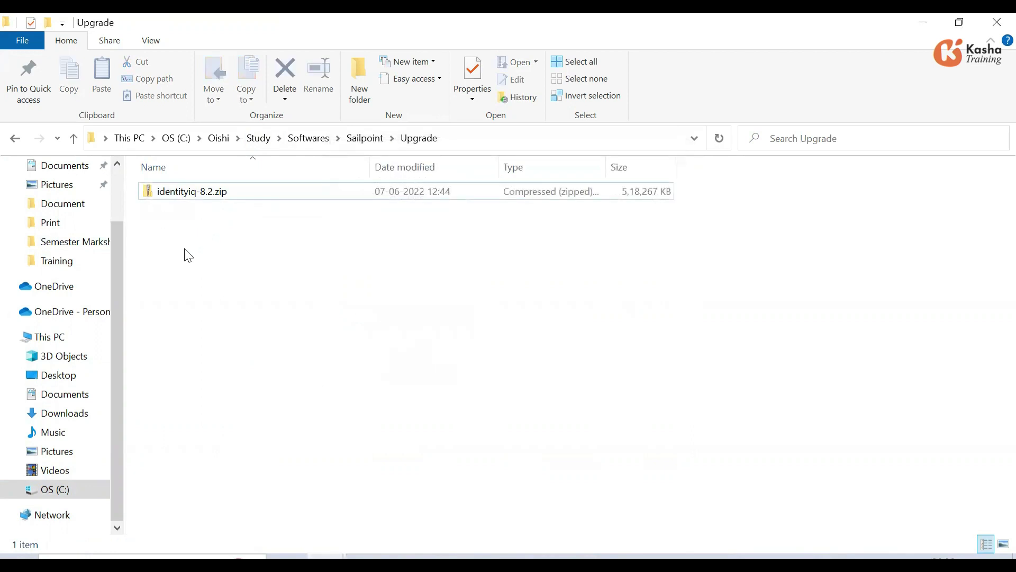
click(180, 196)
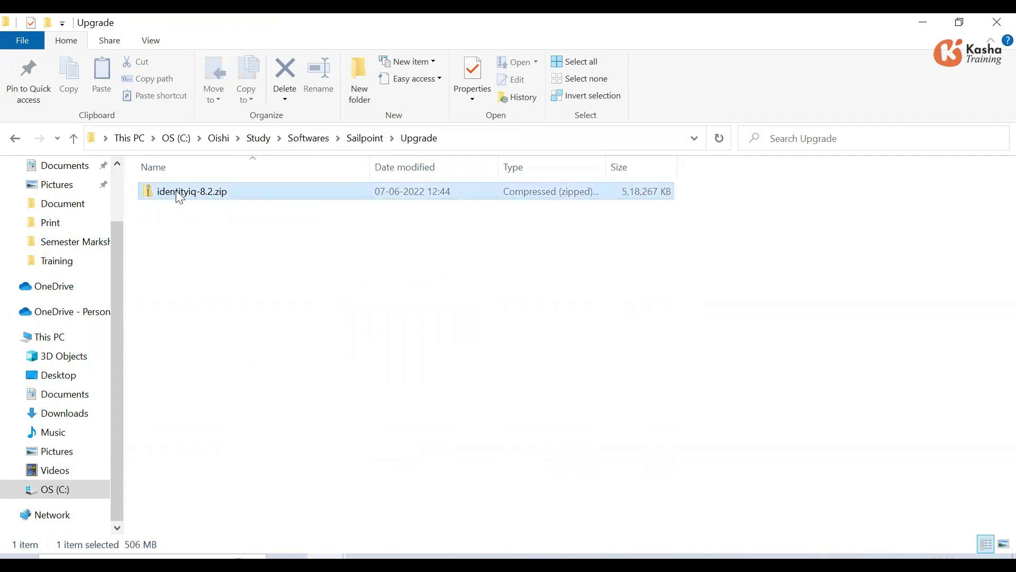
- Extract identityiq-8.2.zip into the default identityiq-8.2 folder
right_click(179, 195)
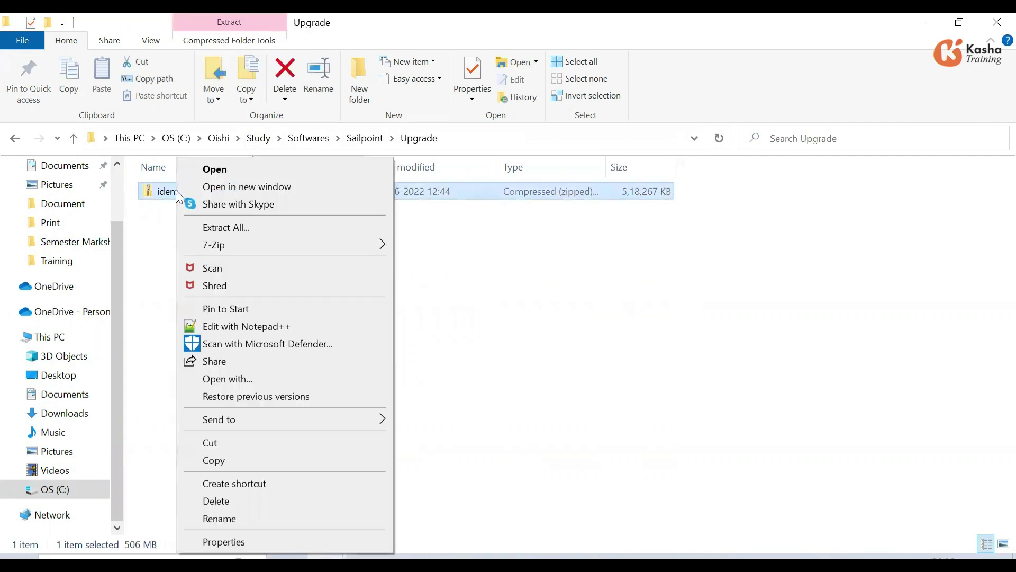
click(246, 227)
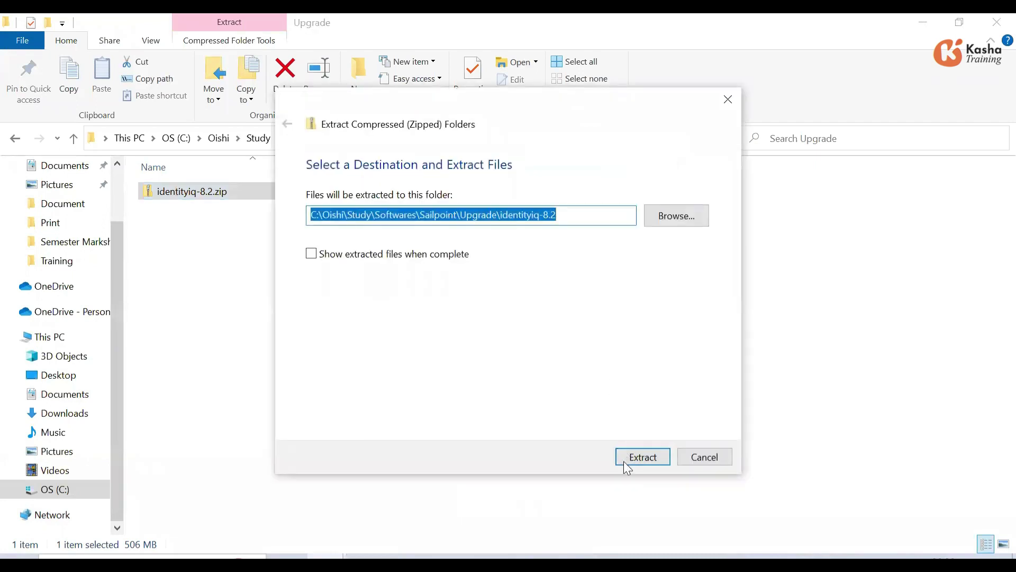
click(624, 461)
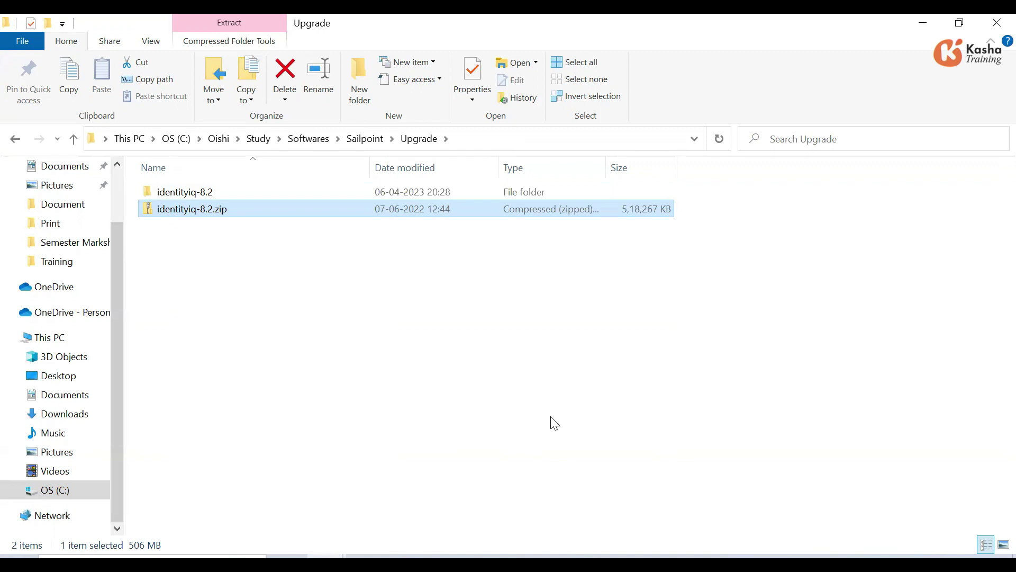
- Open identityiq-8.2\database and look through its create, drop and upgrade scripts
double_click(203, 194)
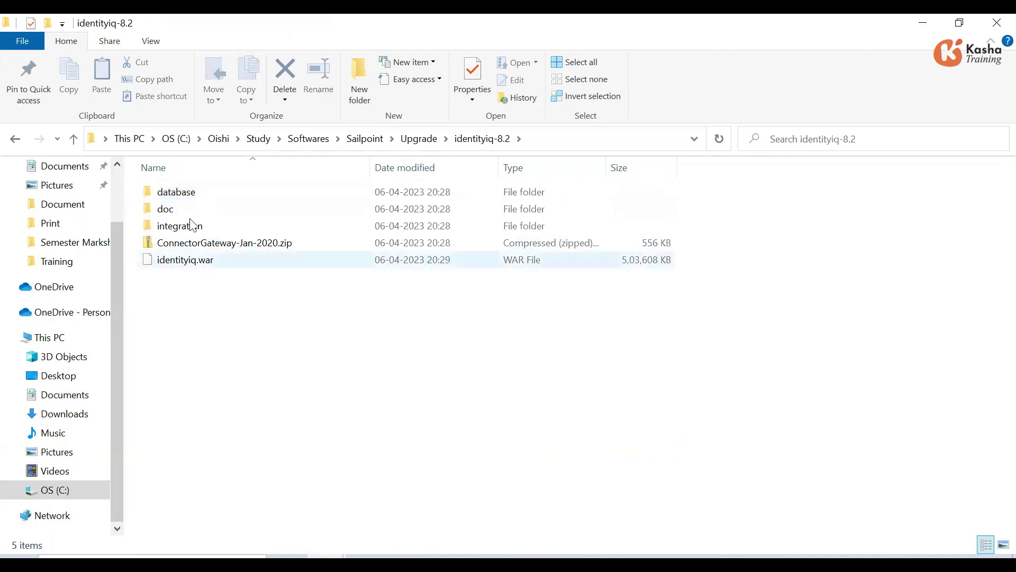
double_click(180, 192)
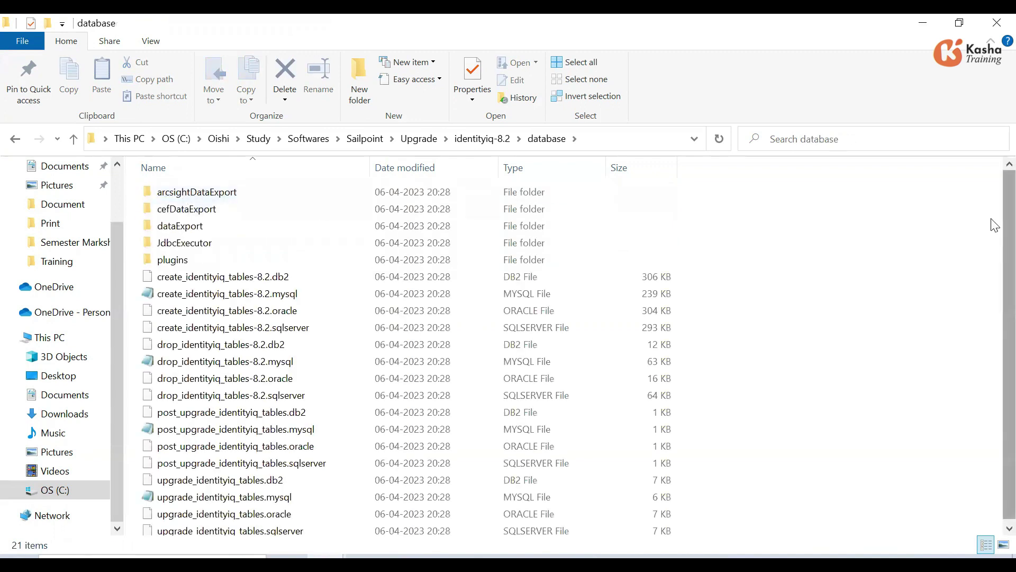
scroll(995, 296, down, 1)
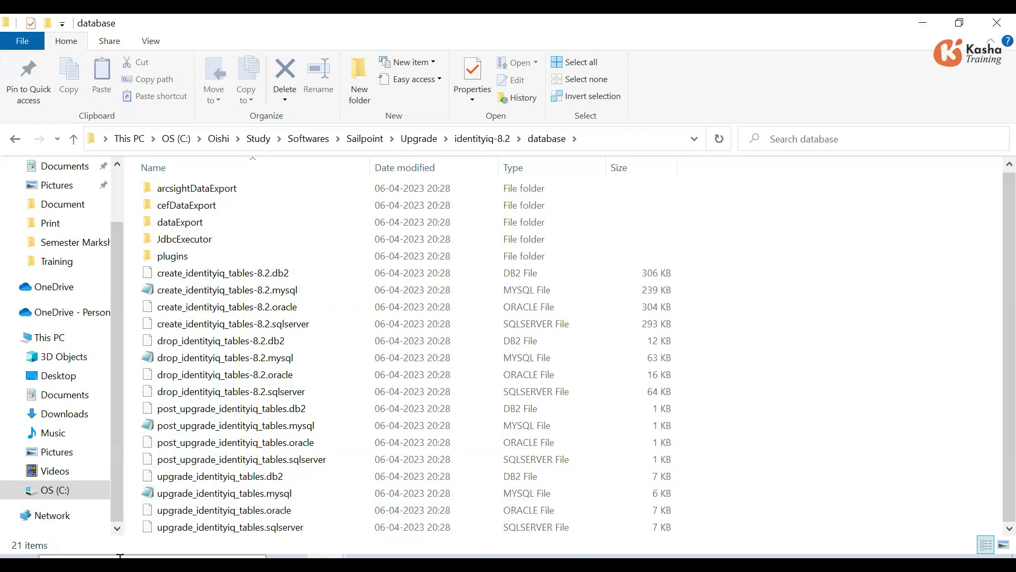
- Launch the MySQL 8.0 Command Line Client and log in with the account password
key(super)
text(mys)
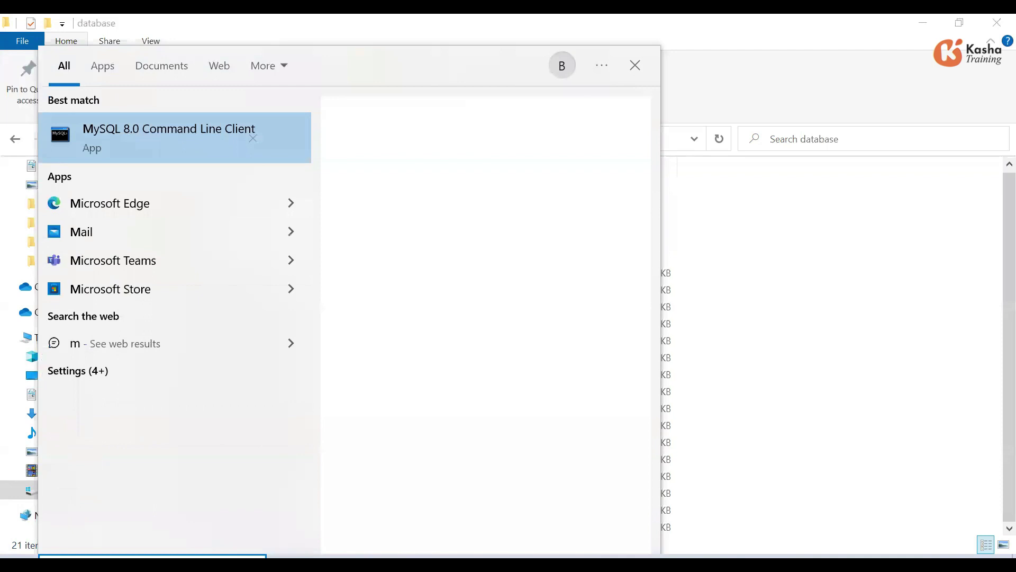
click(172, 130)
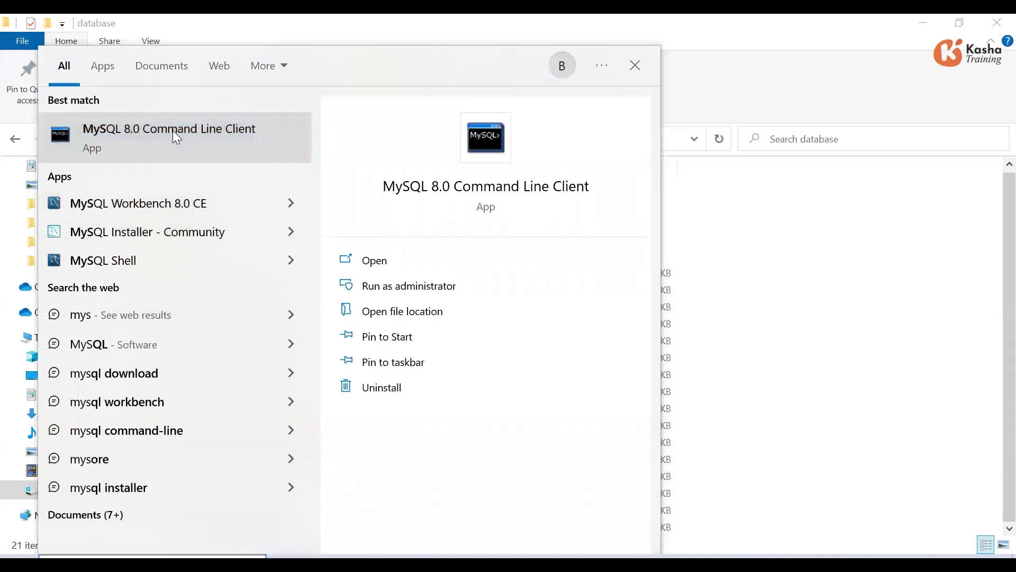
text(root)
key(Return)
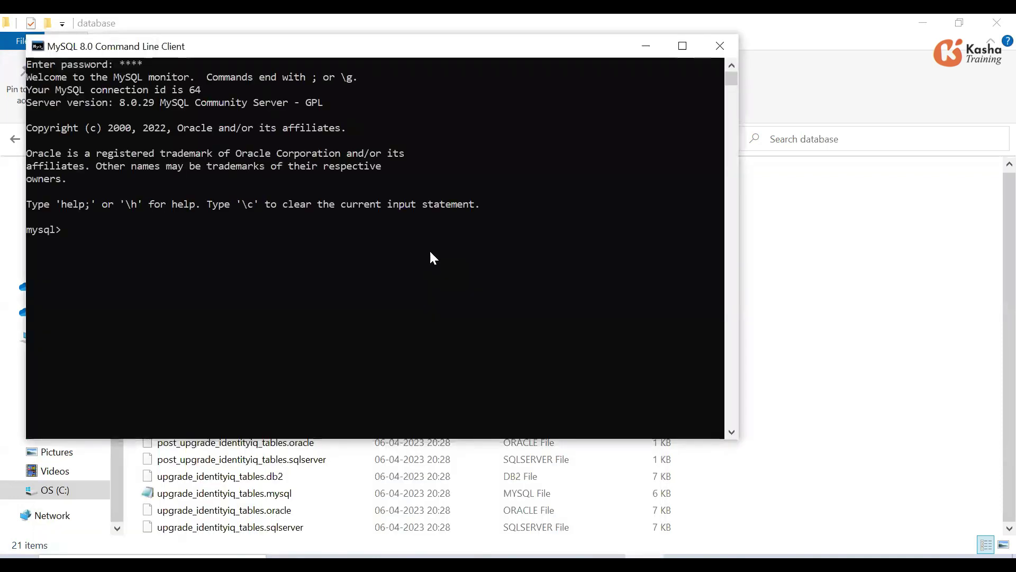
- Start a source command with the identityiq-8.2 database folder path
click(919, 261)
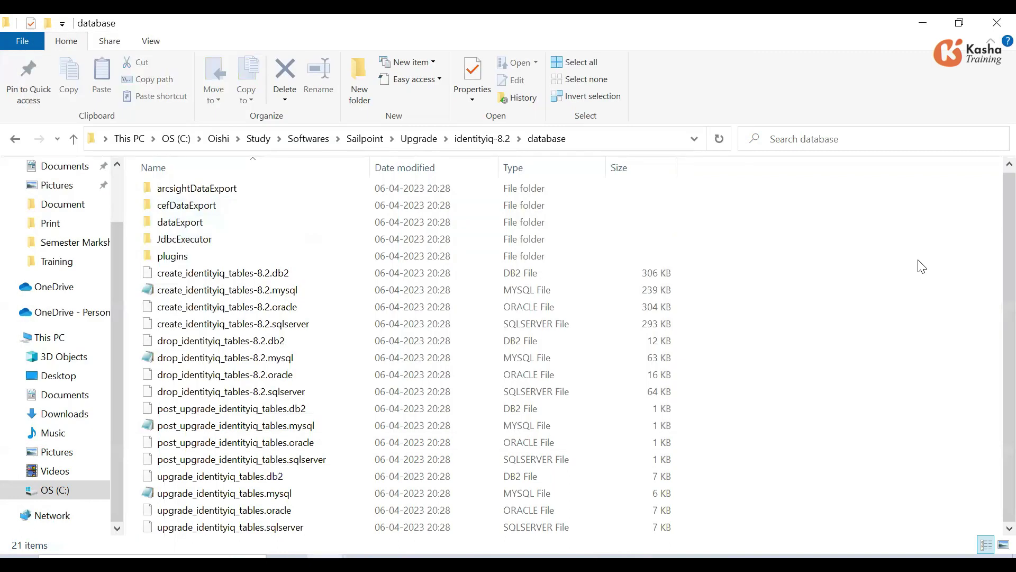
click(614, 140)
key(ctrl+c)
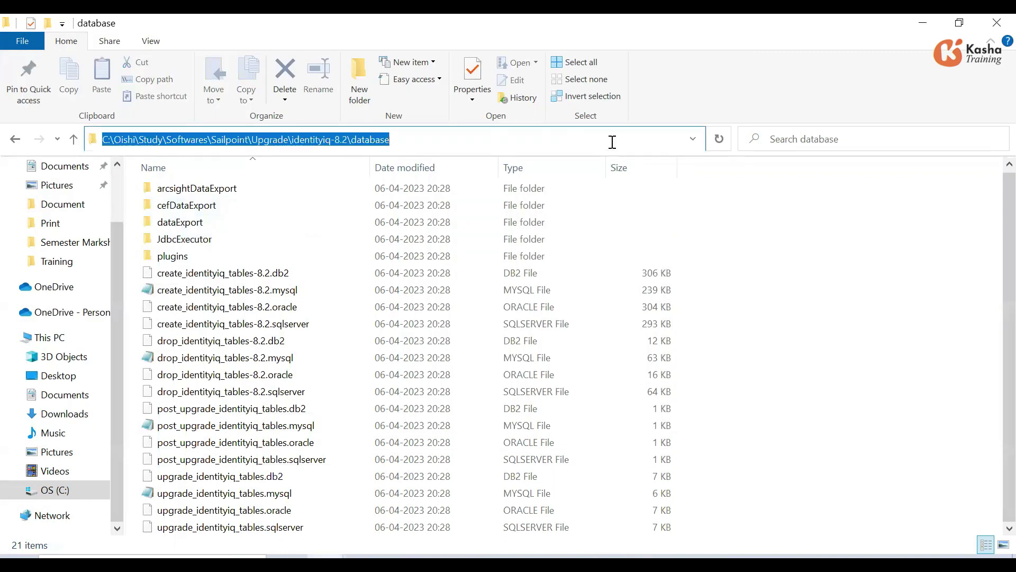
key(alt+Tab)
text(sou)
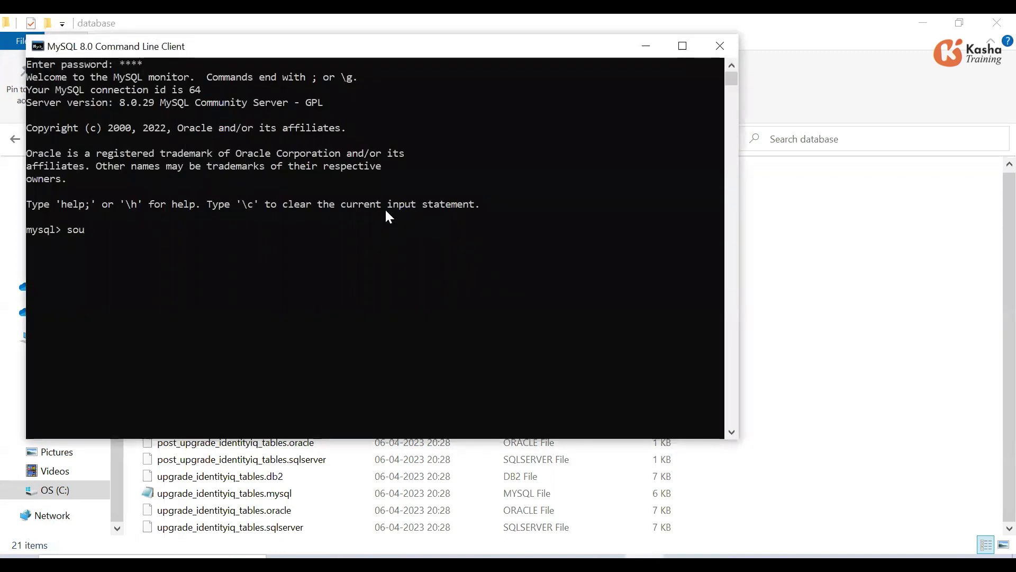
text(rce)
key(ctrl+v)
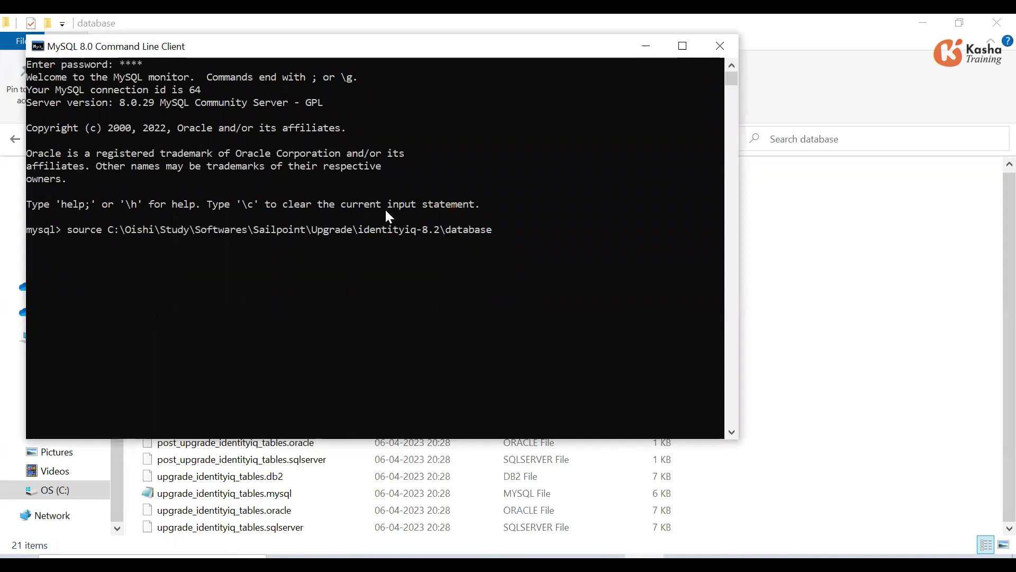
- Complete the path with upgrade_identityiq_tables.mysql, run the script, and minimize the console
key(alt+Tab)
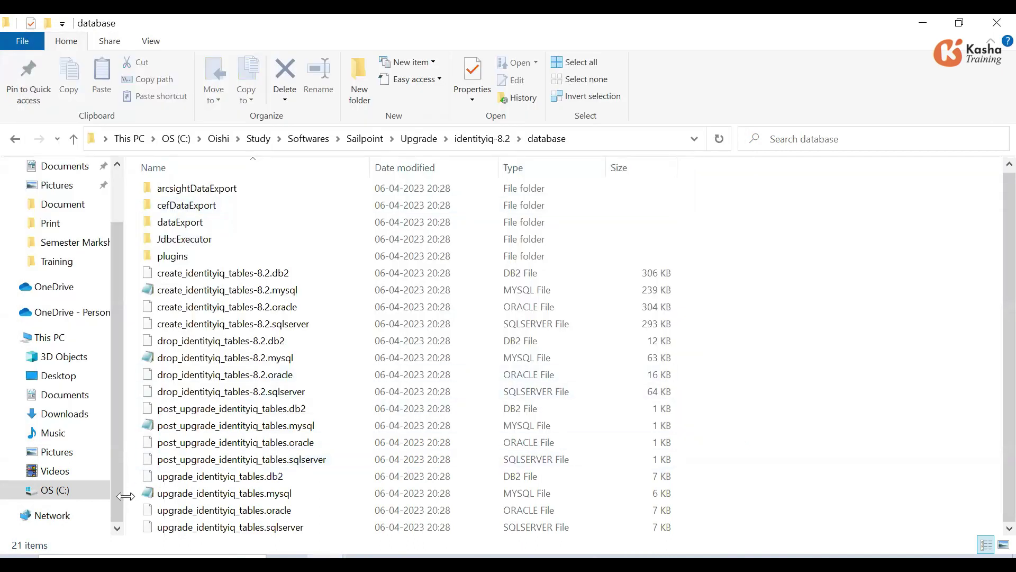
click(175, 500)
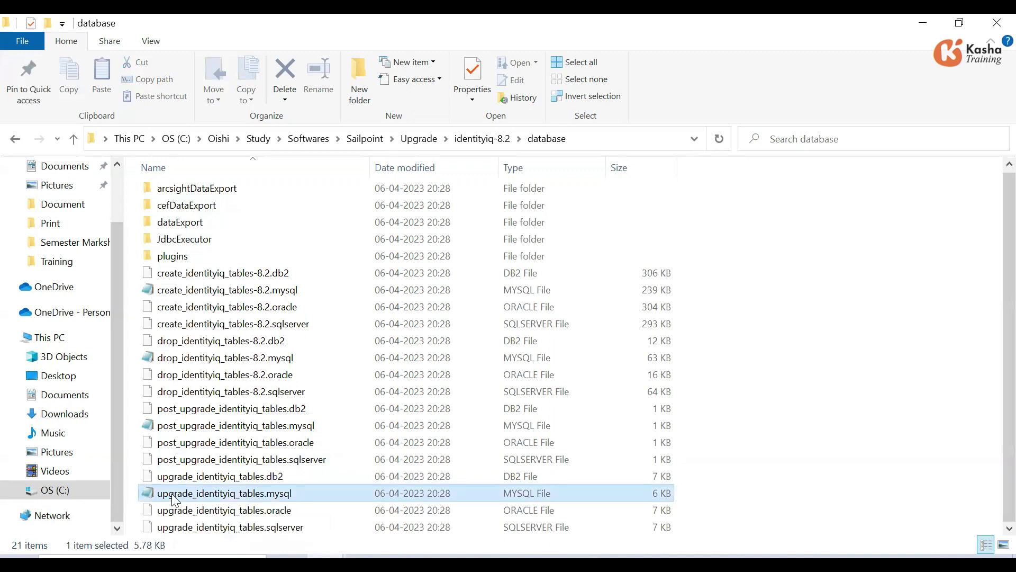
right_click(179, 499)
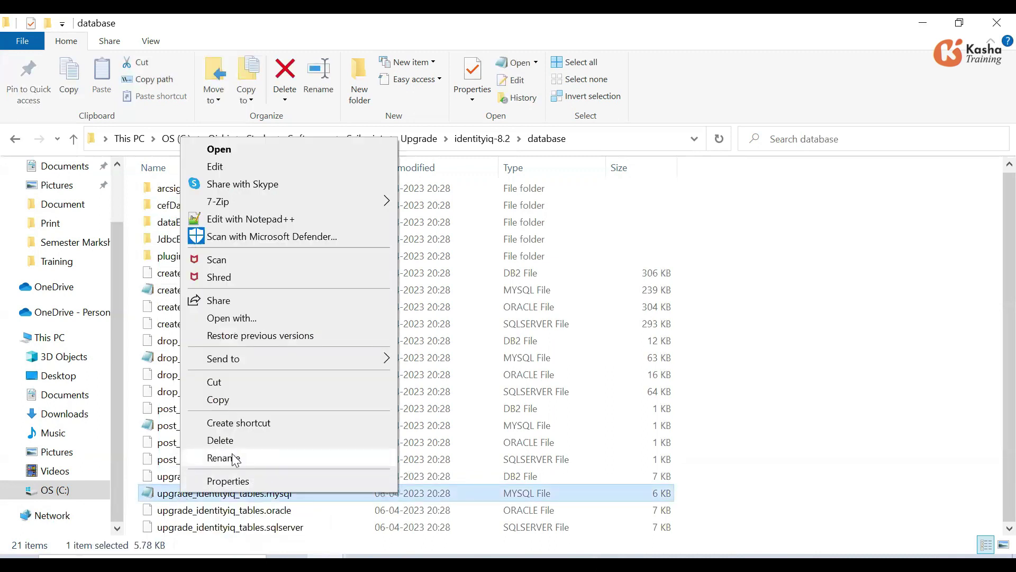
click(232, 456)
key(ctrl+a)
key(ctrl+c)
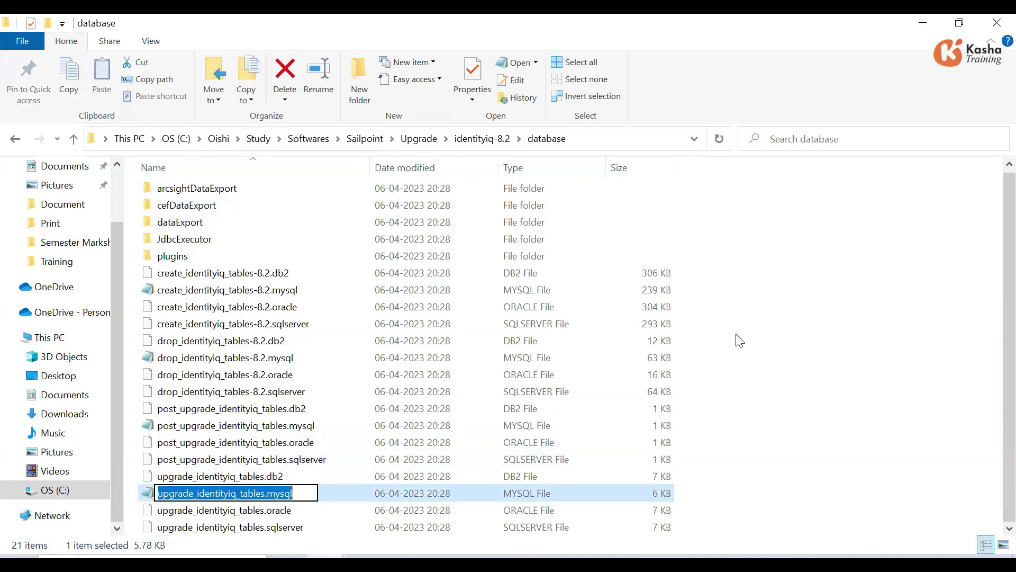
key(alt+Tab)
key(ctrl+v)
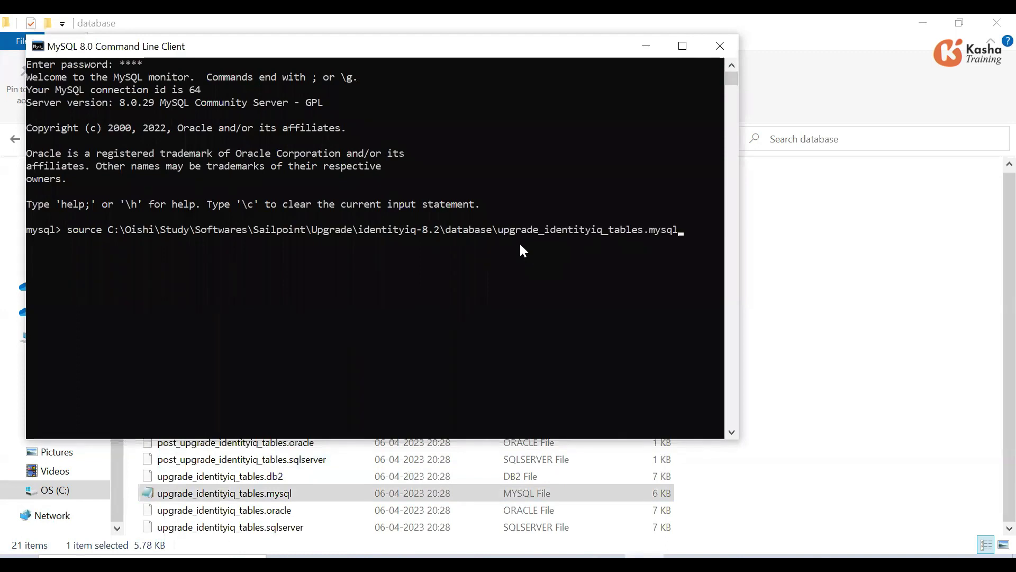
key(Return)
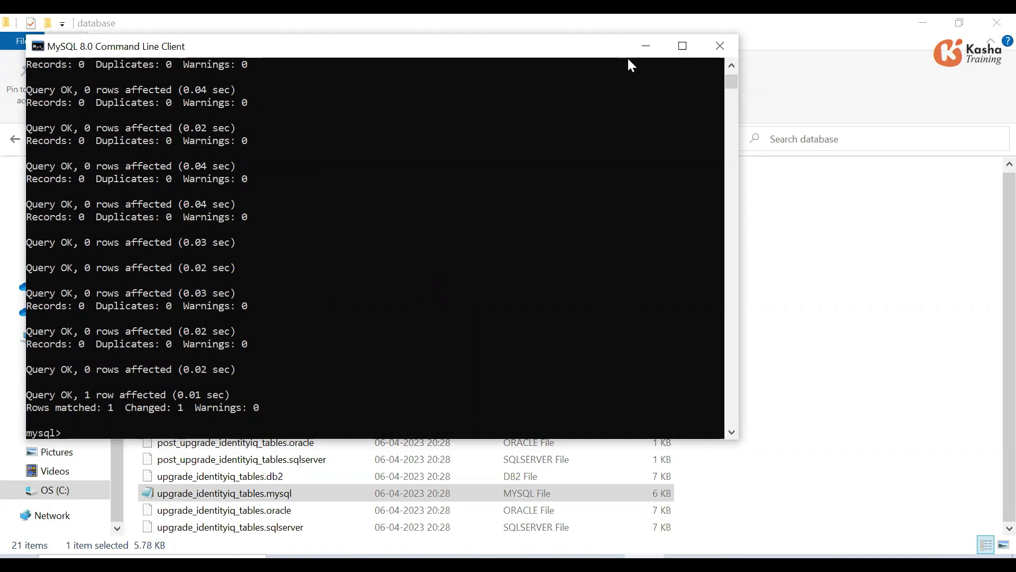
click(642, 50)
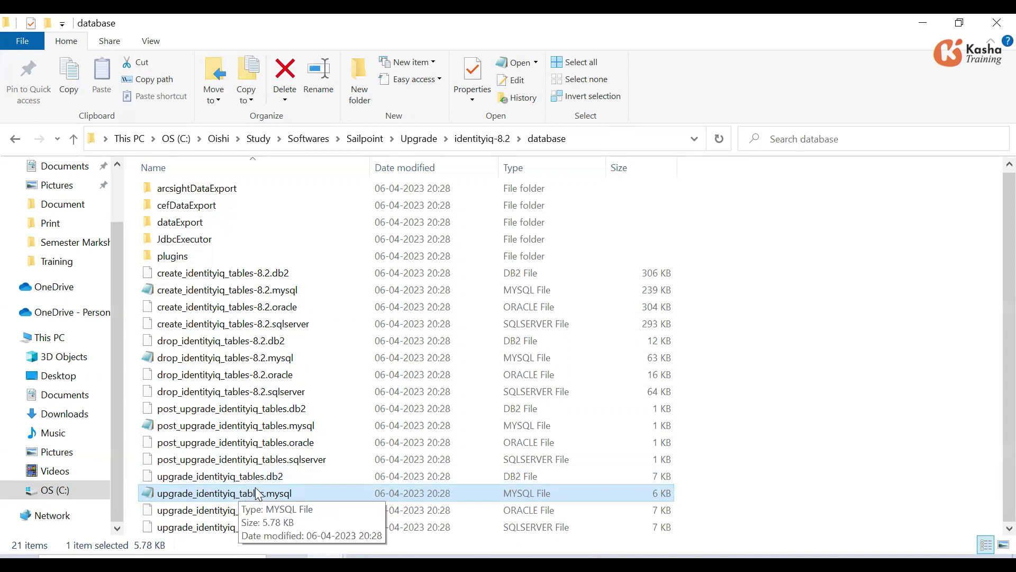
- Rename identityiq.war in identityiq-8.2 to identityiq.zip, accepting the extension change
click(483, 139)
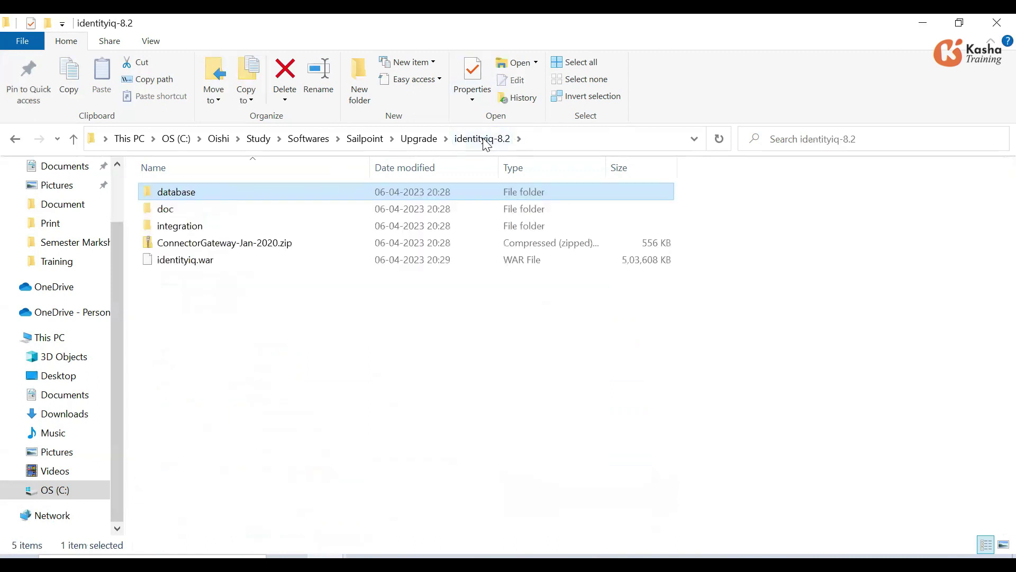
click(204, 261)
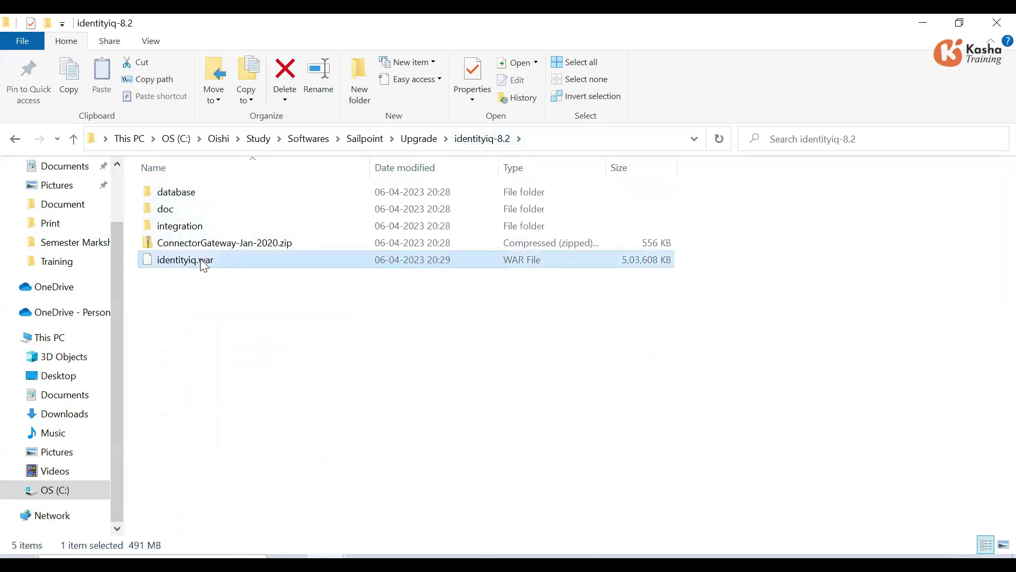
right_click(204, 264)
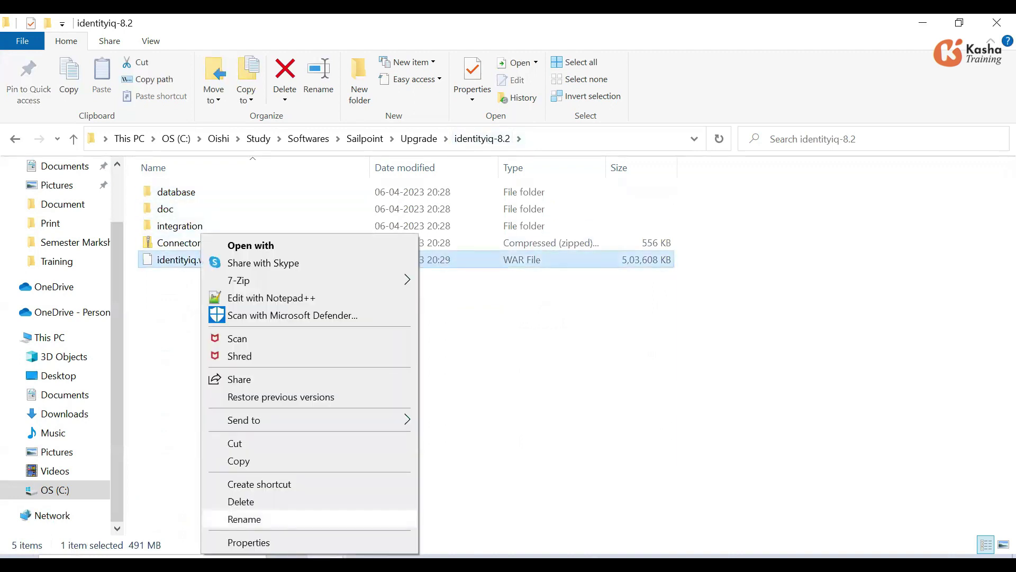
click(243, 520)
click(220, 263)
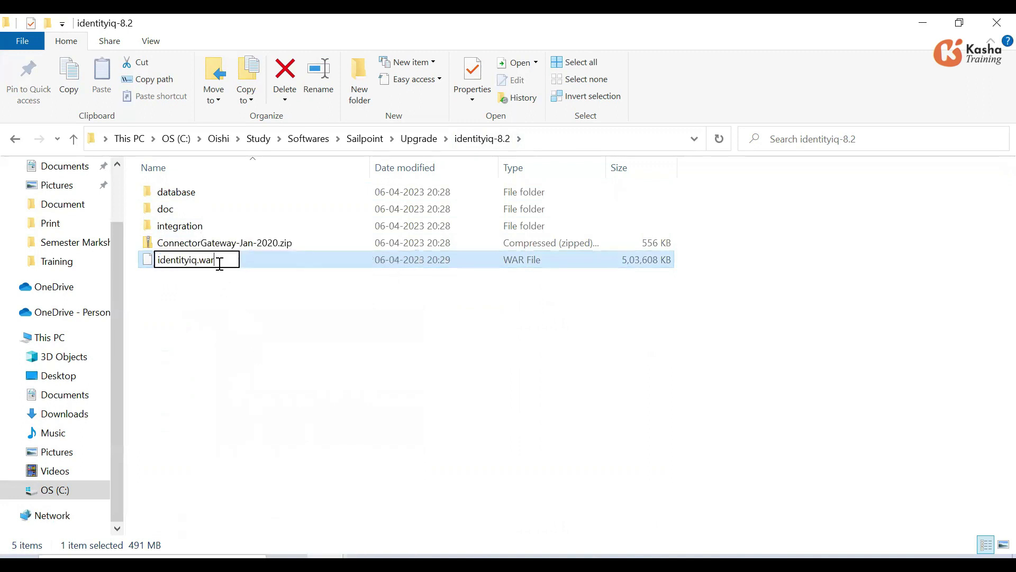
key(BackSpace)
key(BackSpace)
key(BackSpace)
text(zip)
key(Return)
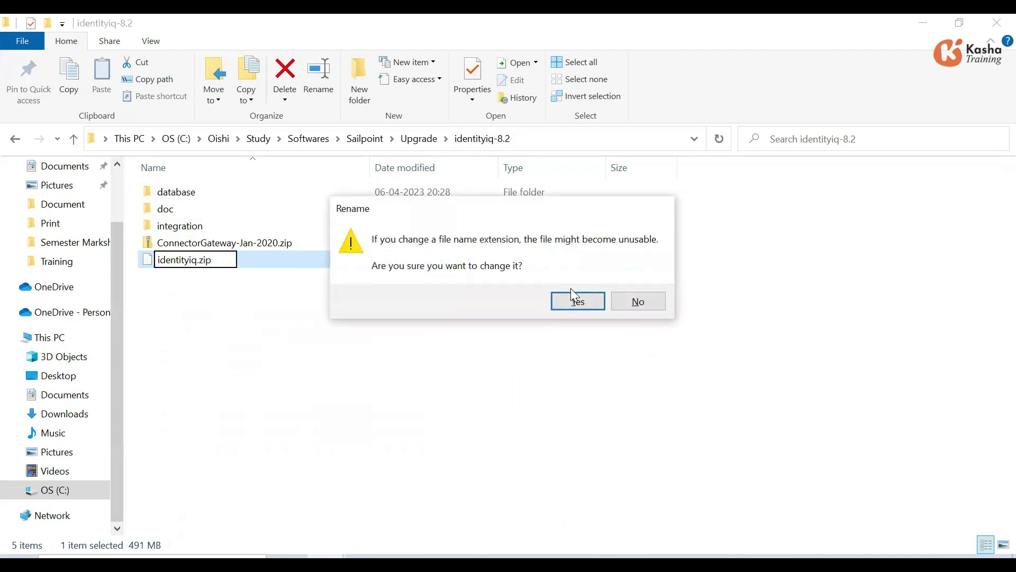
click(571, 303)
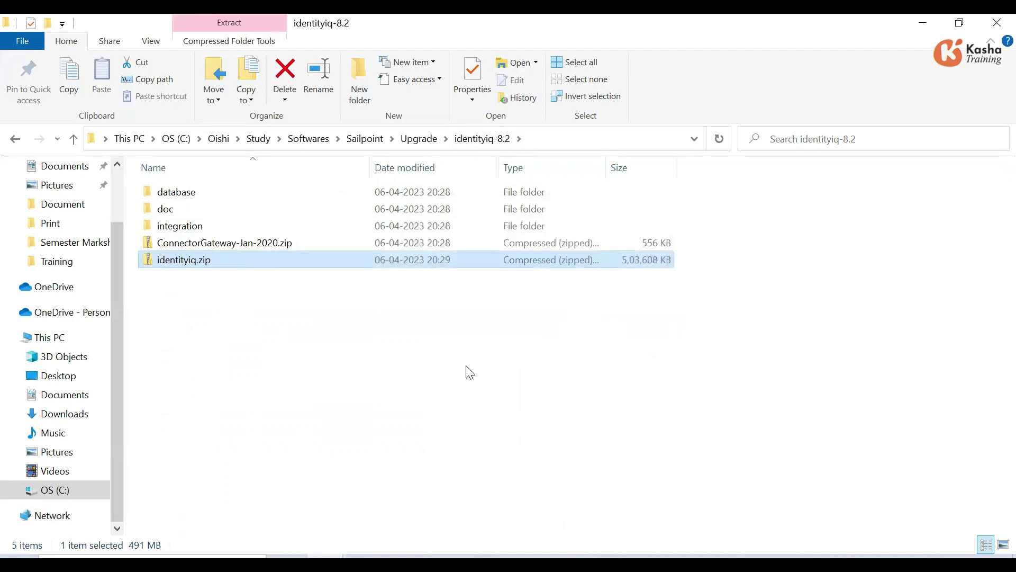
- Extract identityiq.zip with Extract All into the default identityiq folder inside identityiq-8.2
click(210, 260)
click(199, 319)
click(185, 262)
right_click(185, 262)
click(230, 228)
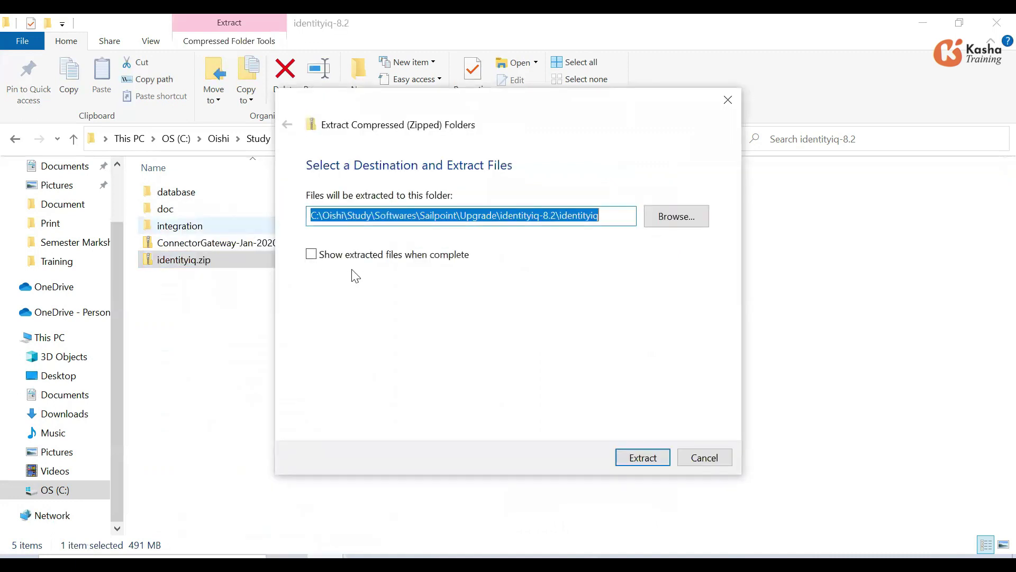
click(643, 458)
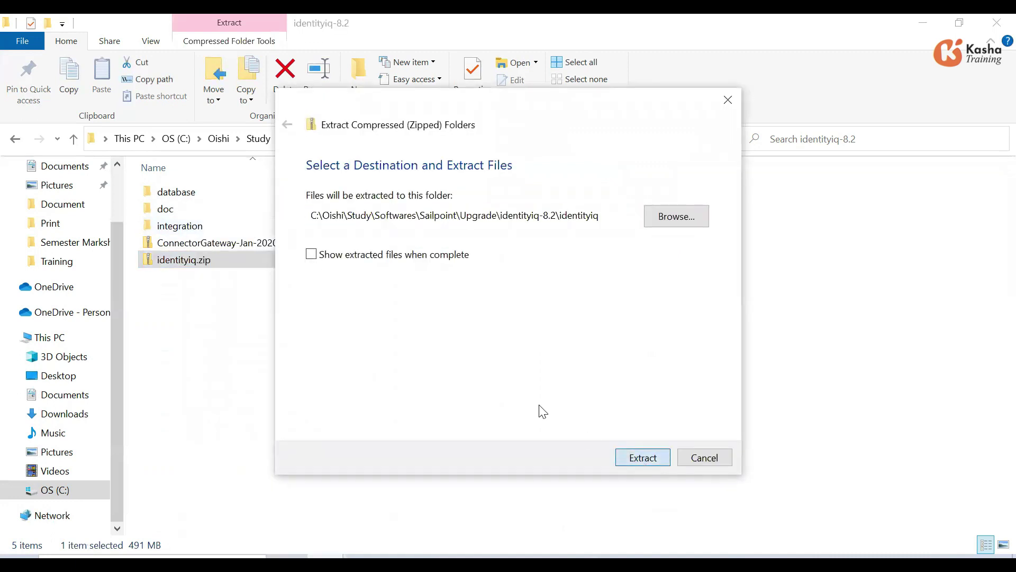